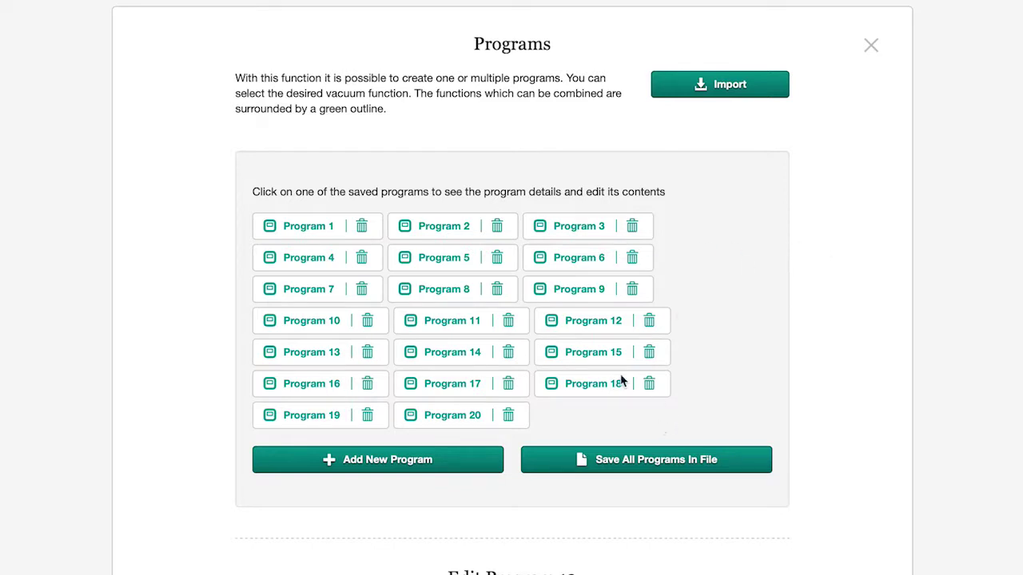
Open Program 13, check the notes on its label print settings and set its labels per cycle to 4.
{"action": "left_click", "coordinate": [334, 355]}
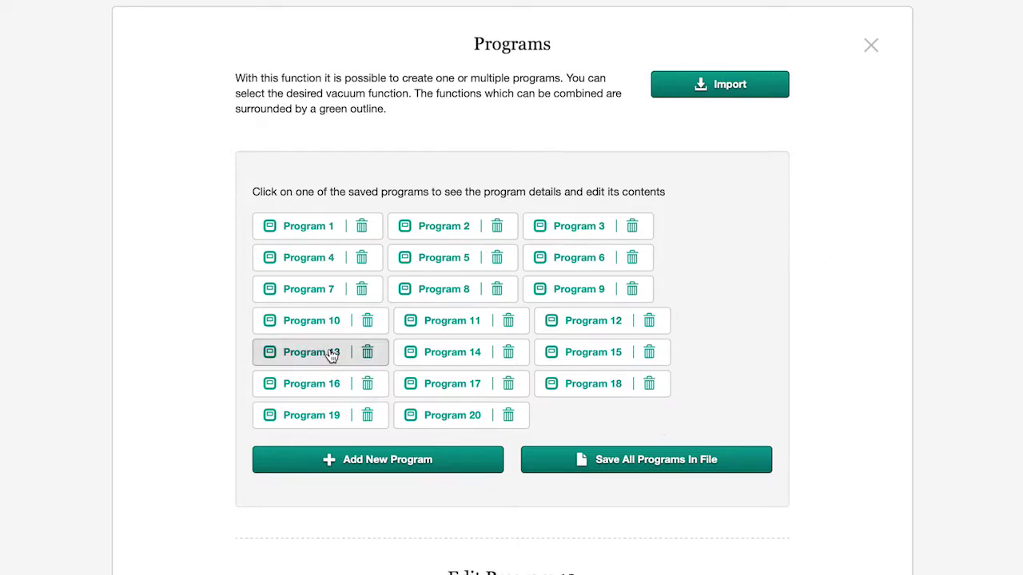
{"action": "scroll", "coordinate": [861, 333], "scroll_direction": "down", "scroll_amount": 10}
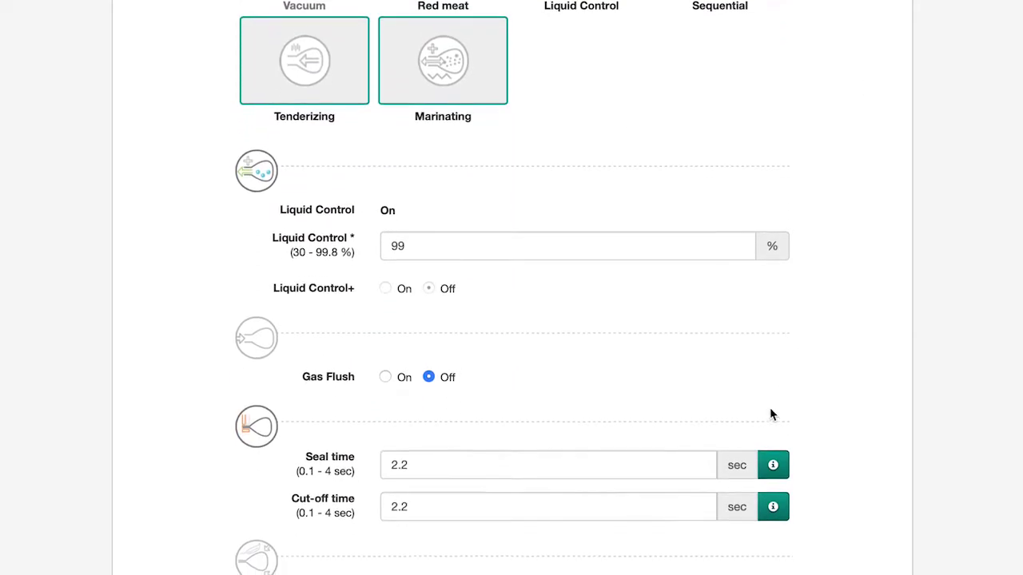
{"action": "scroll", "coordinate": [769, 418], "scroll_direction": "down", "scroll_amount": 4}
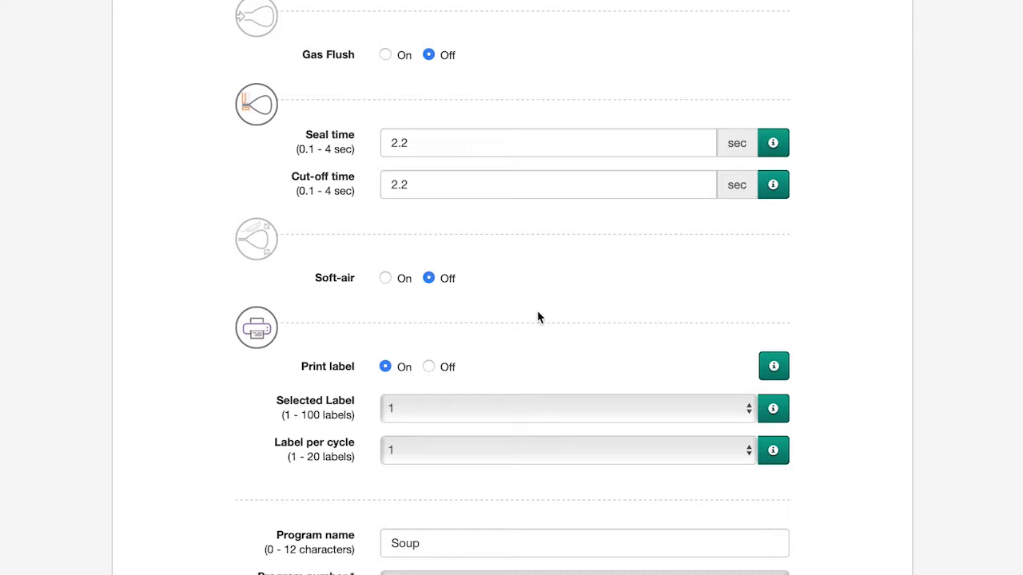
{"action": "left_click", "coordinate": [775, 411]}
{"action": "left_click", "coordinate": [776, 410]}
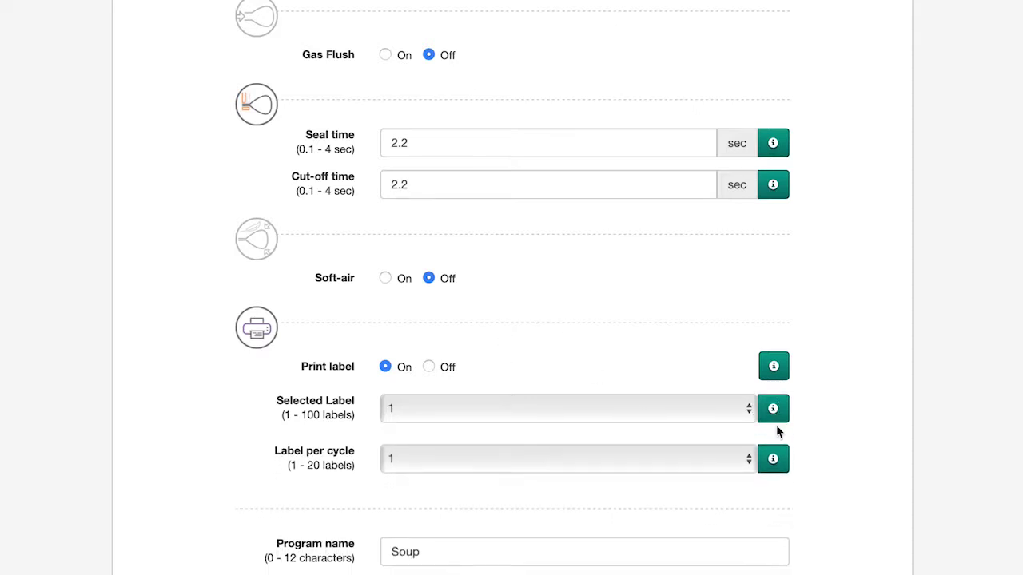
{"action": "left_click", "coordinate": [776, 452]}
{"action": "left_click", "coordinate": [774, 453]}
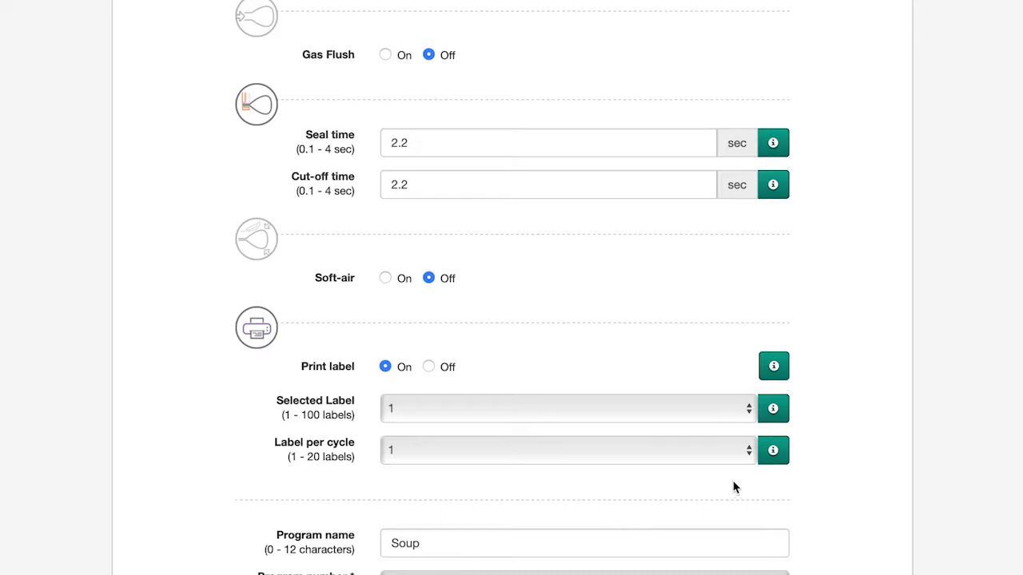
{"action": "left_click", "coordinate": [749, 450]}
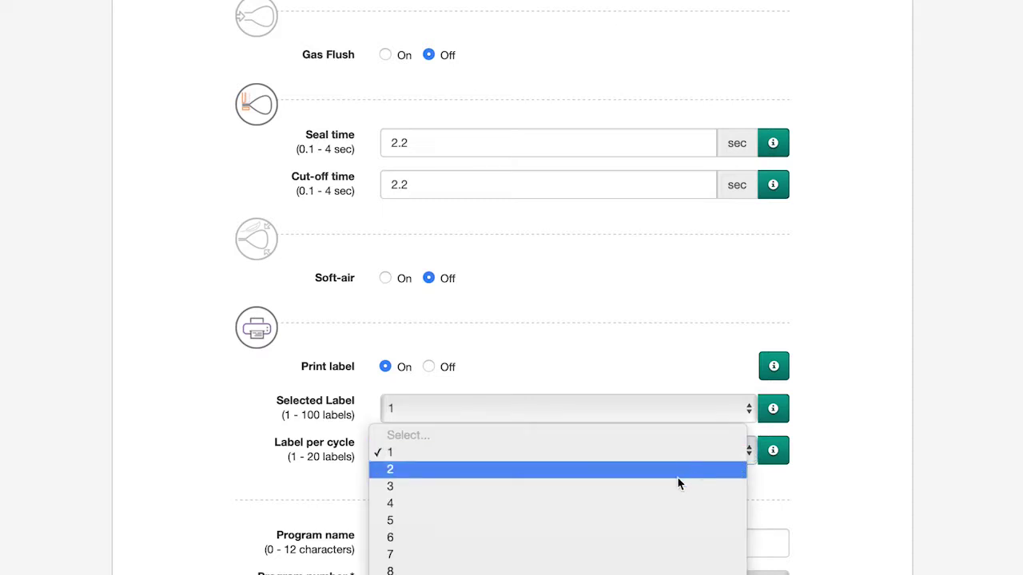
{"action": "left_click", "coordinate": [658, 502]}
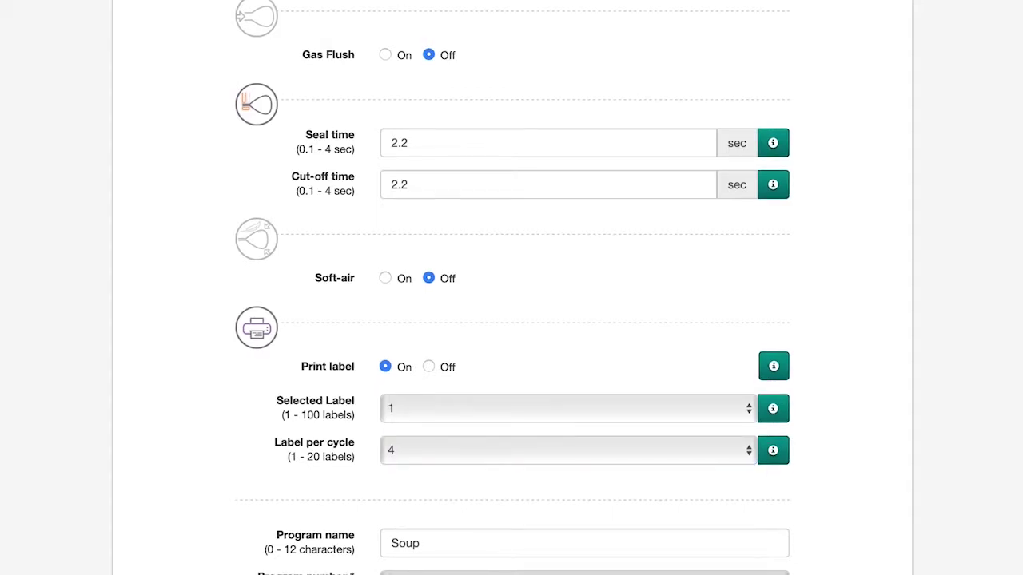
Switch to the Labels page and enter TomatoSoup as the new label's product name.
{"action": "scroll", "coordinate": [807, 548], "scroll_direction": "up", "scroll_amount": 12}
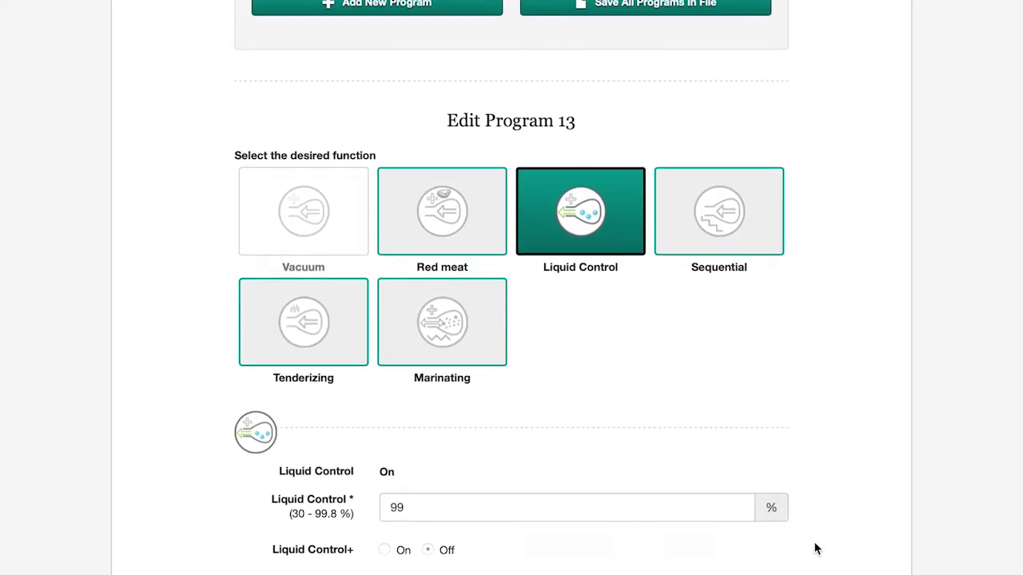
{"action": "scroll", "coordinate": [815, 549], "scroll_direction": "down", "scroll_amount": 1}
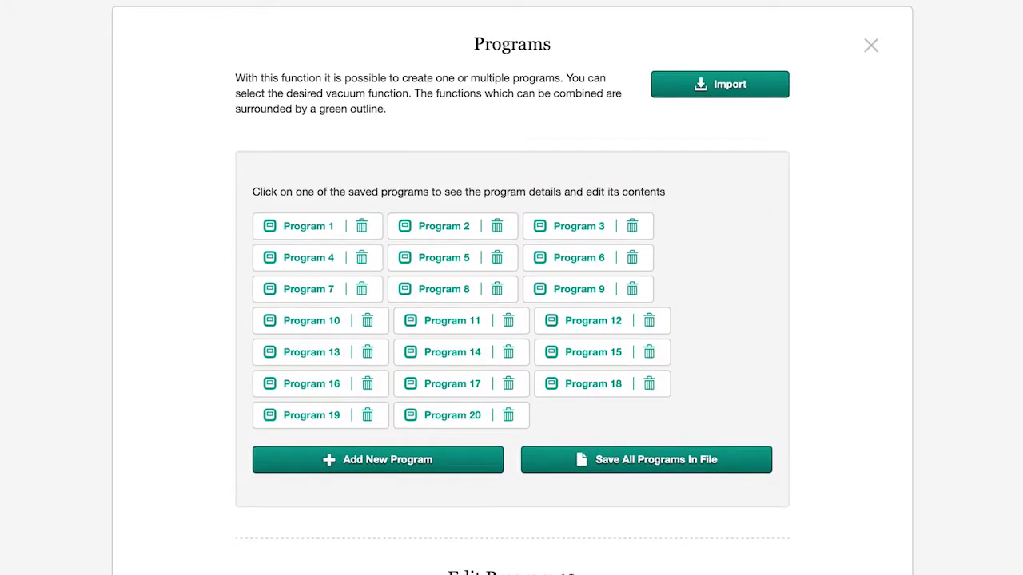
{"action": "scroll", "coordinate": [512, 320], "scroll_direction": "up", "scroll_amount": 5}
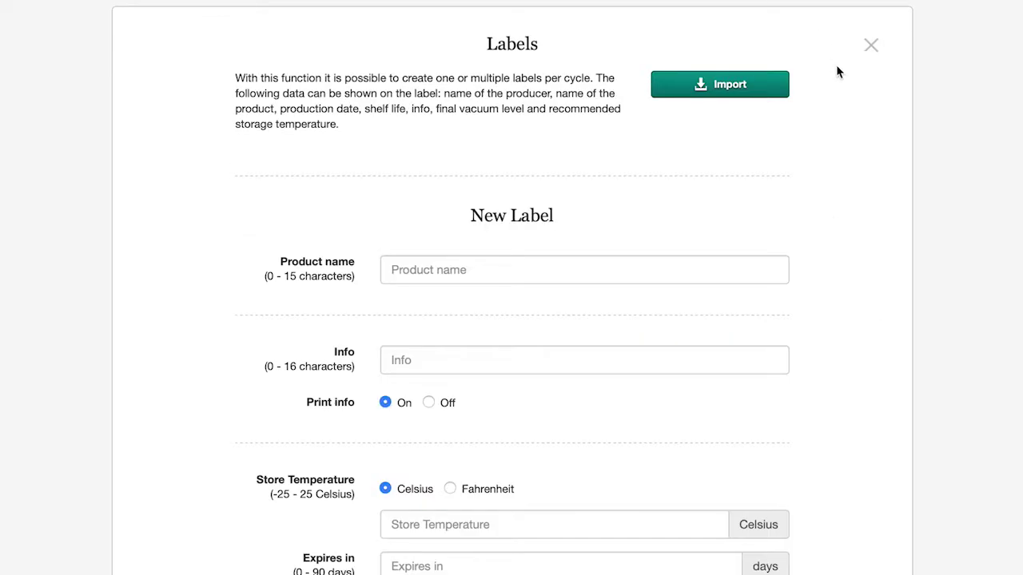
{"action": "scroll", "coordinate": [893, 164], "scroll_direction": "down", "scroll_amount": 3}
{"action": "scroll", "coordinate": [893, 163], "scroll_direction": "up", "scroll_amount": 1}
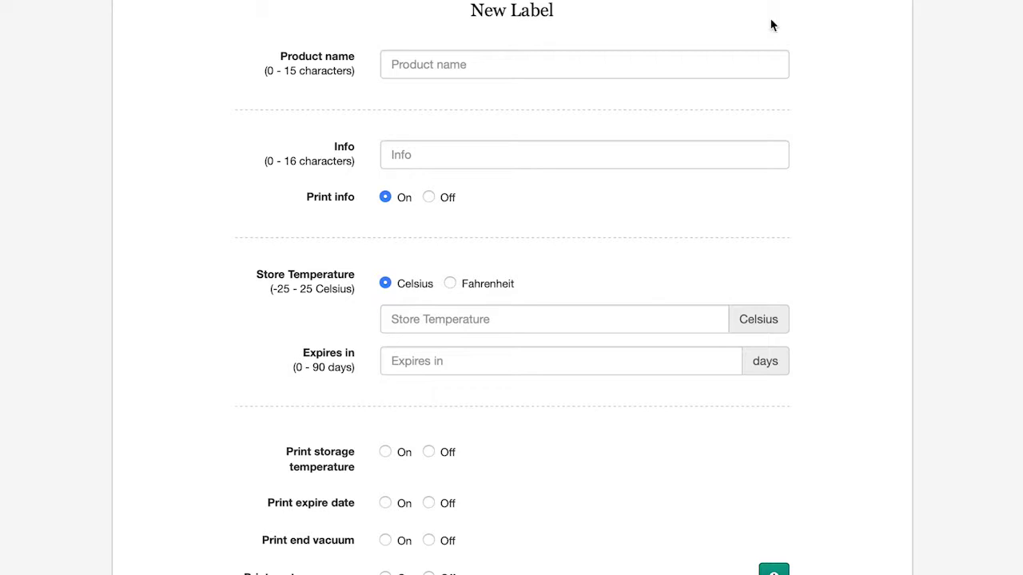
{"action": "left_click", "coordinate": [426, 63]}
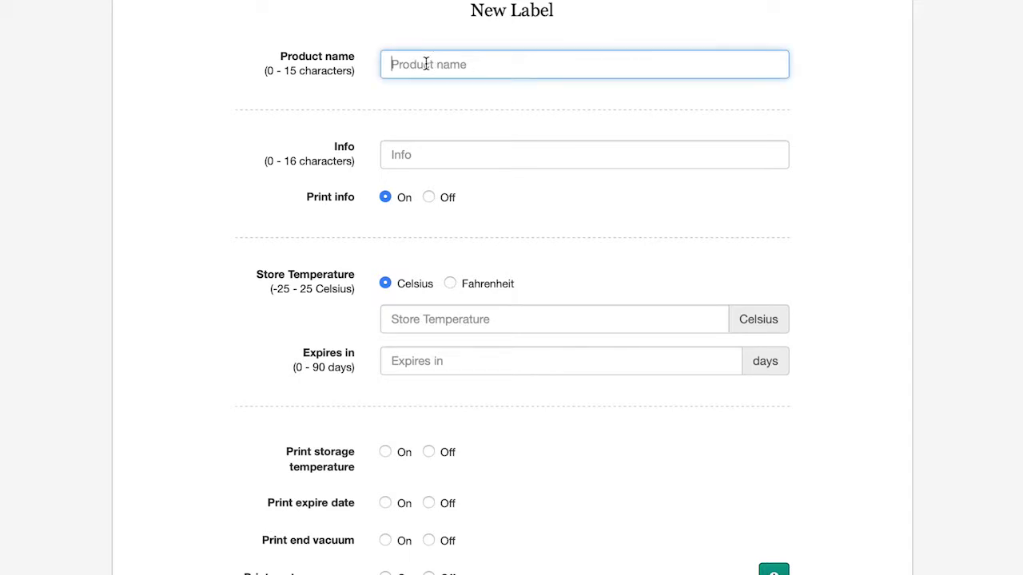
{"action": "type", "text": "TomatoS"}
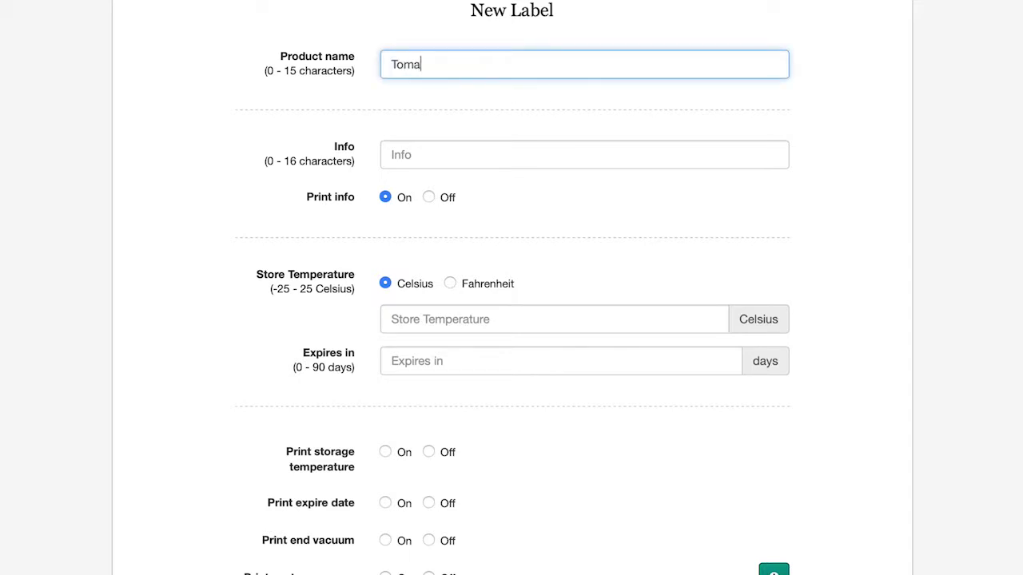
{"action": "type", "text": "oup"}
{"action": "left_click", "coordinate": [421, 155]}
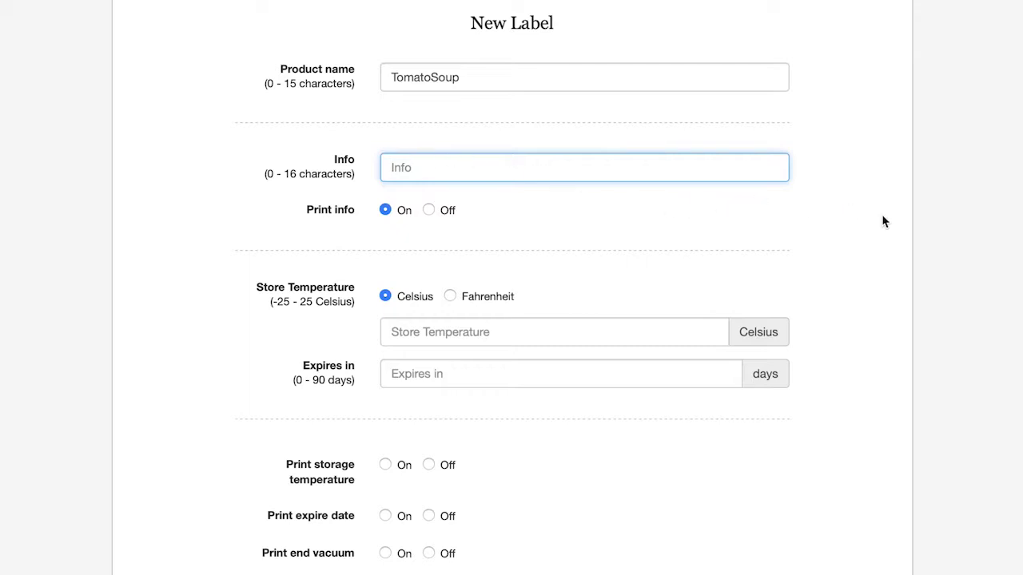
{"action": "scroll", "coordinate": [879, 220], "scroll_direction": "down", "scroll_amount": 1}
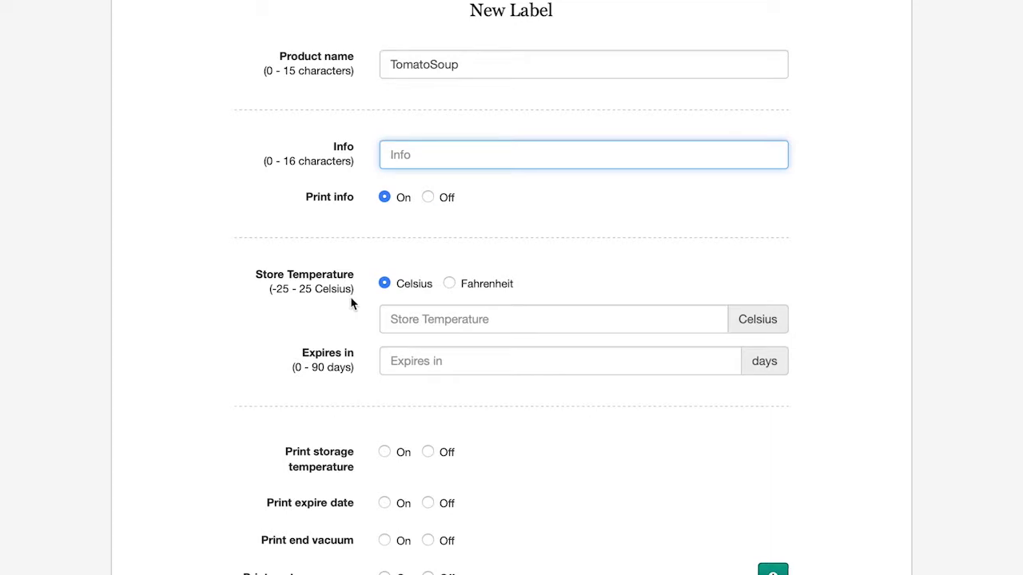
Set the TomatoSoup label's store temperature to 36 Fahrenheit and its expiry to 30 days.
{"action": "left_click", "coordinate": [451, 286]}
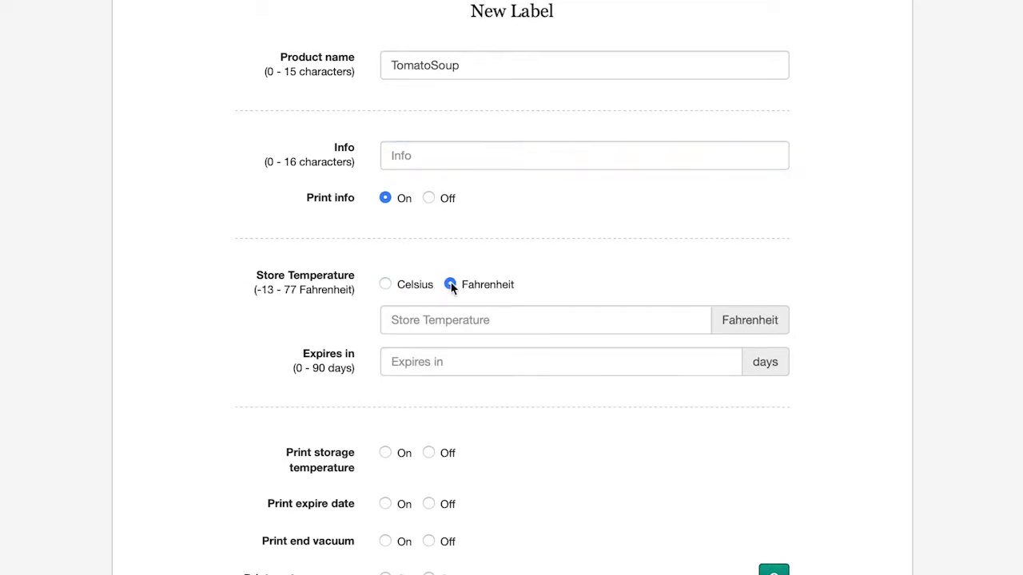
{"action": "left_click", "coordinate": [428, 320]}
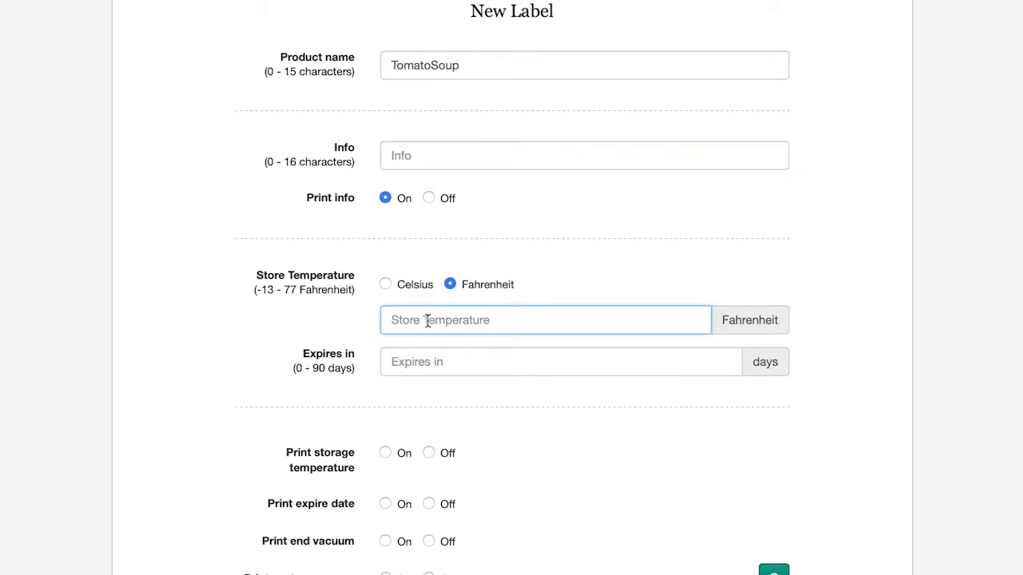
{"action": "type", "text": "36"}
{"action": "left_click", "coordinate": [425, 364]}
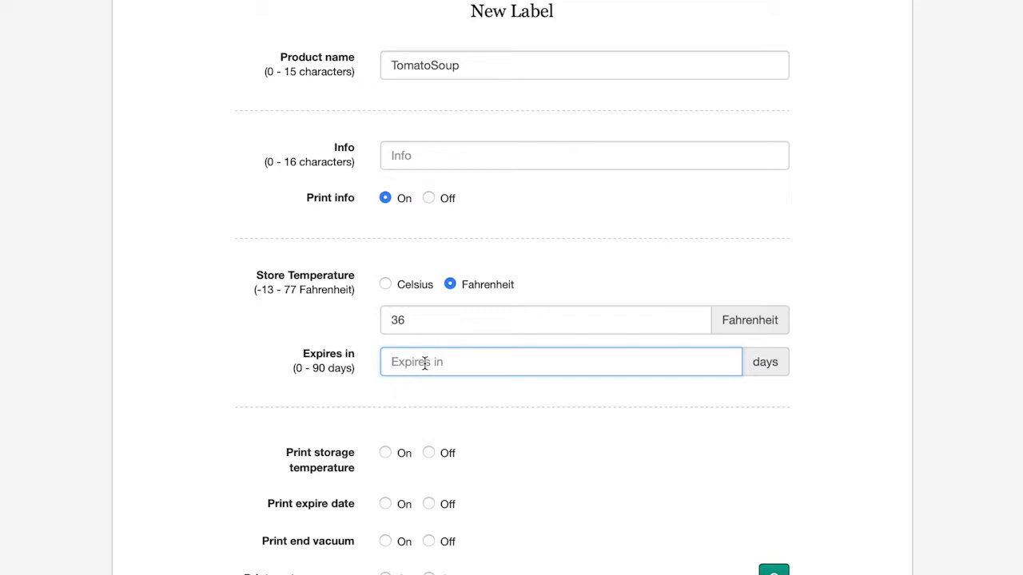
{"action": "type", "text": "30"}
Turn on printing of storage temperature, expire date, end vacuum and customer name for TomatoSoup, and save it as Label 1.
{"action": "left_click", "coordinate": [385, 454]}
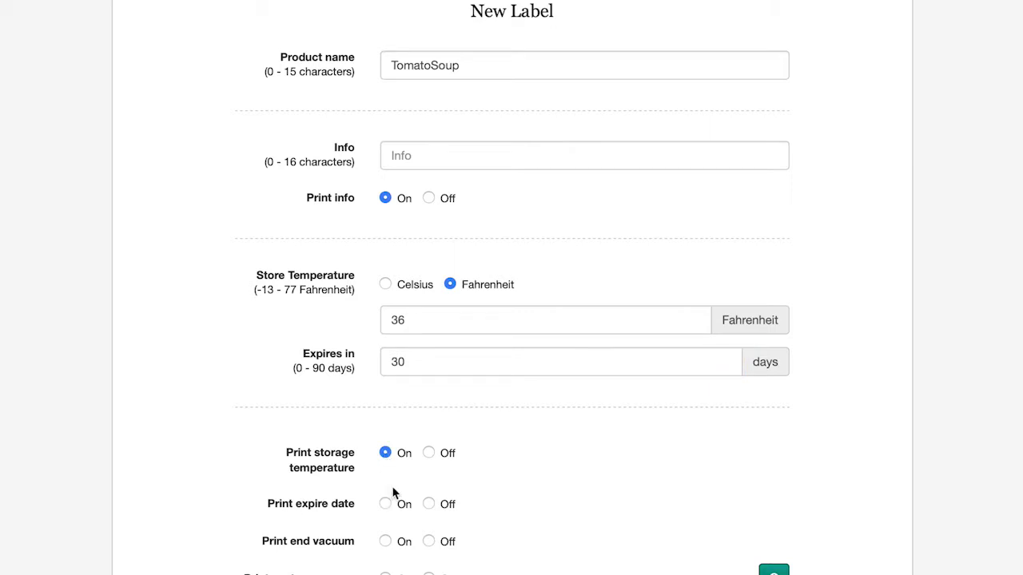
{"action": "left_click", "coordinate": [386, 507]}
{"action": "left_click", "coordinate": [385, 543]}
{"action": "scroll", "coordinate": [512, 320], "scroll_direction": "down", "scroll_amount": 1}
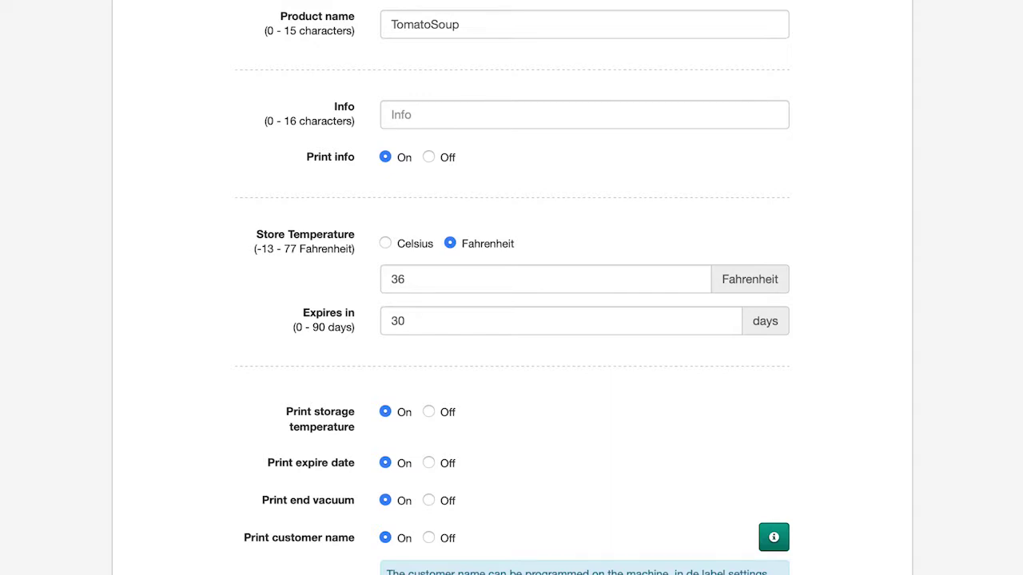
{"action": "scroll", "coordinate": [511, 288], "scroll_direction": "up", "scroll_amount": 3}
{"action": "scroll", "coordinate": [511, 287], "scroll_direction": "down", "scroll_amount": 4}
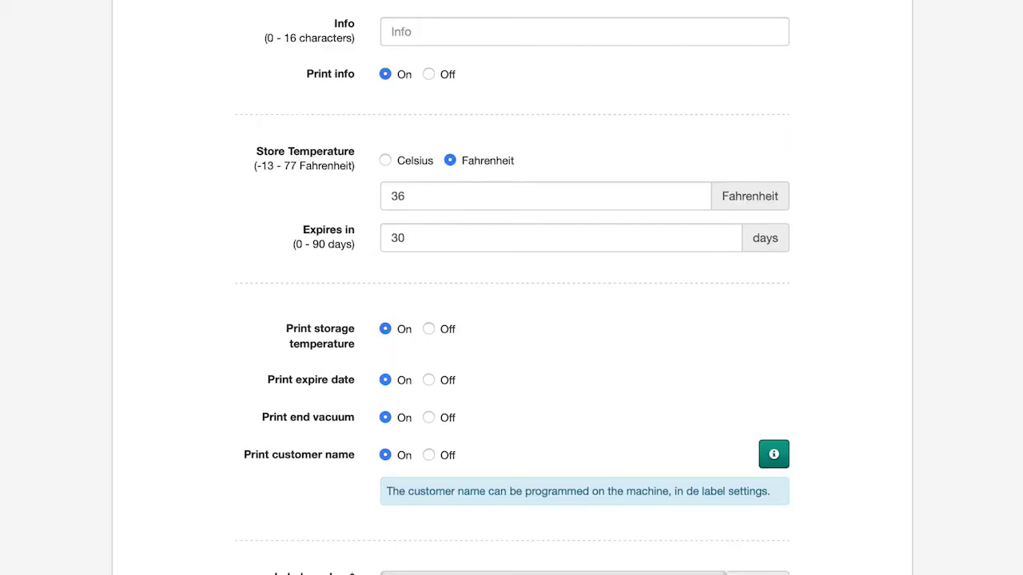
{"action": "scroll", "coordinate": [722, 88], "scroll_direction": "up", "scroll_amount": 5}
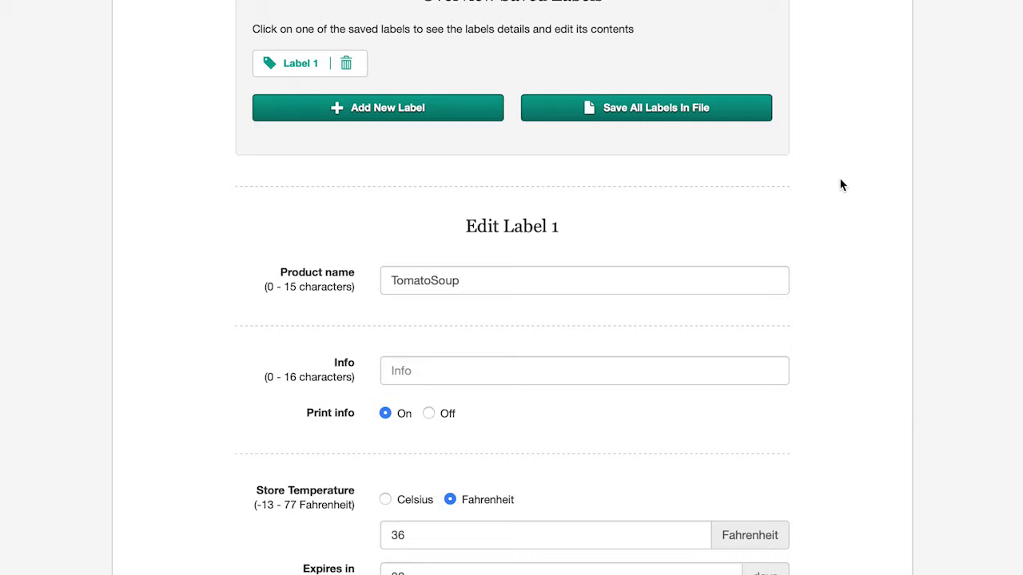
{"action": "scroll", "coordinate": [840, 185], "scroll_direction": "down", "scroll_amount": 3}
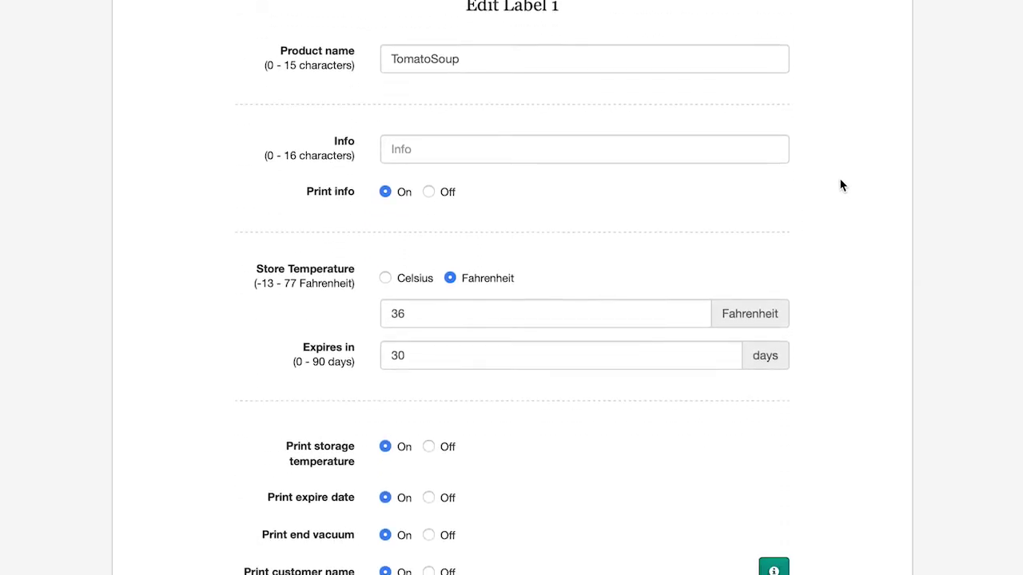
{"action": "scroll", "coordinate": [840, 185], "scroll_direction": "up", "scroll_amount": 5}
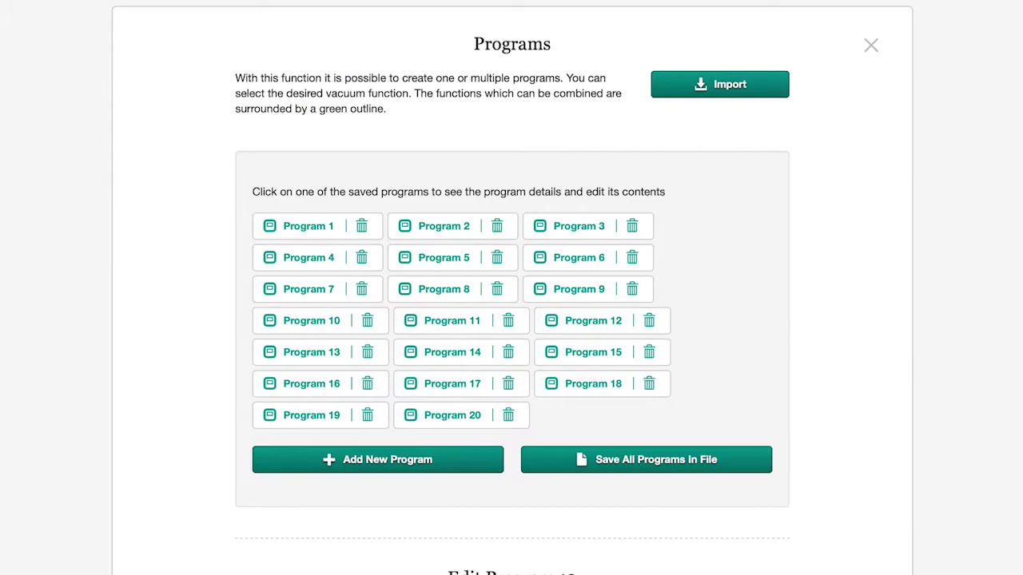
Return to the Programs page and examine the settings of Program 14 and the function and label settings of Program 13.
{"action": "left_click", "coordinate": [467, 361]}
{"action": "scroll", "coordinate": [840, 395], "scroll_direction": "down", "scroll_amount": 5}
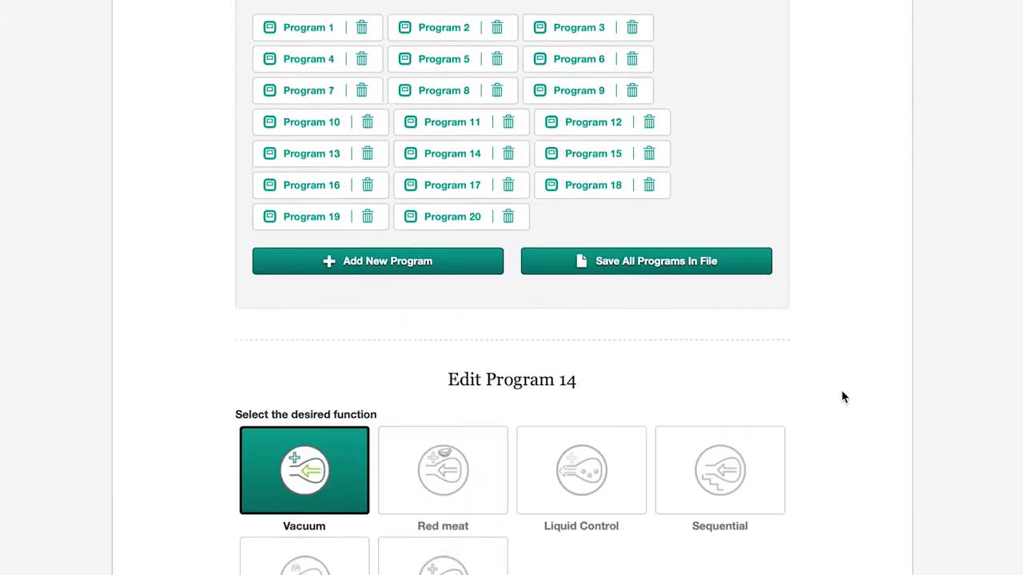
{"action": "scroll", "coordinate": [842, 398], "scroll_direction": "down", "scroll_amount": 6}
{"action": "scroll", "coordinate": [843, 397], "scroll_direction": "up", "scroll_amount": 10}
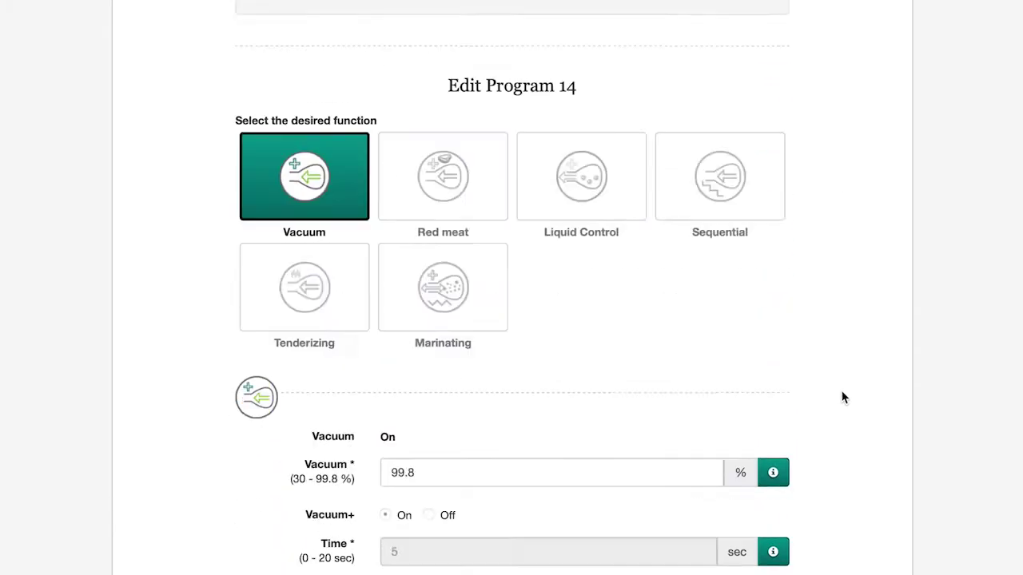
{"action": "left_click", "coordinate": [336, 354]}
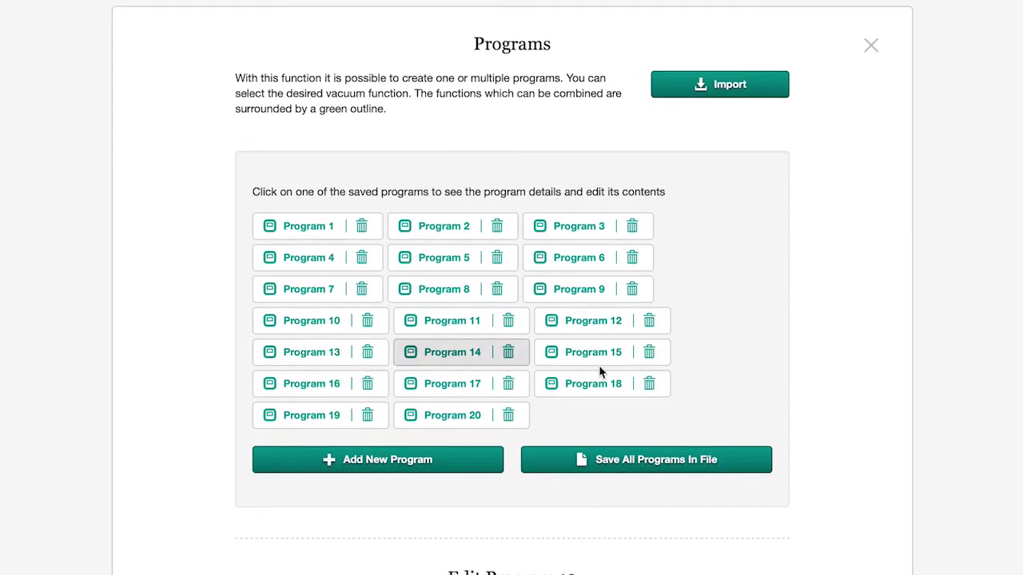
{"action": "scroll", "coordinate": [858, 381], "scroll_direction": "down", "scroll_amount": 10}
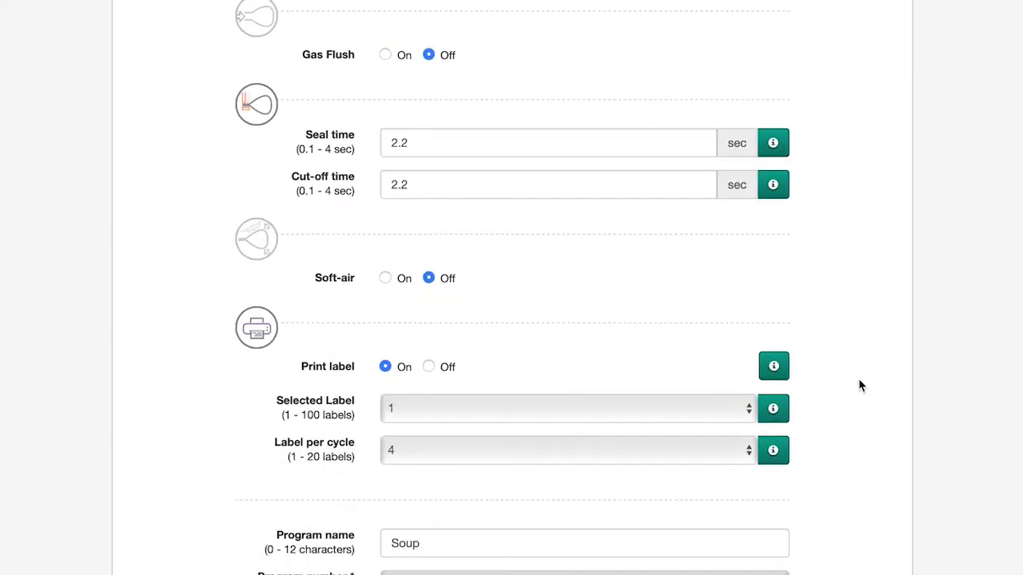
{"action": "scroll", "coordinate": [859, 383], "scroll_direction": "up", "scroll_amount": 8}
{"action": "scroll", "coordinate": [858, 384], "scroll_direction": "up", "scroll_amount": 5}
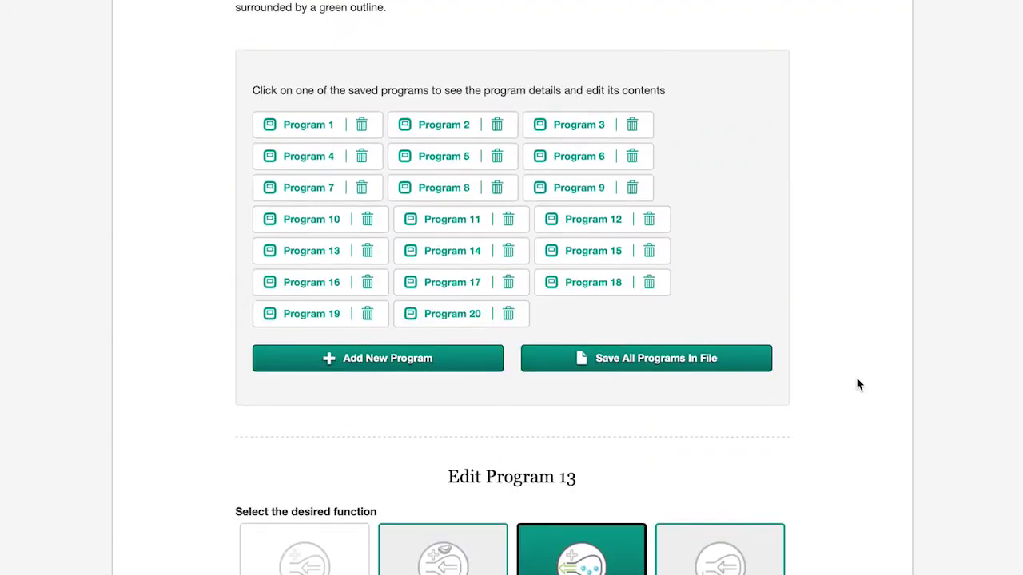
{"action": "scroll", "coordinate": [860, 386], "scroll_direction": "down", "scroll_amount": 4}
{"action": "scroll", "coordinate": [860, 387], "scroll_direction": "down", "scroll_amount": 5}
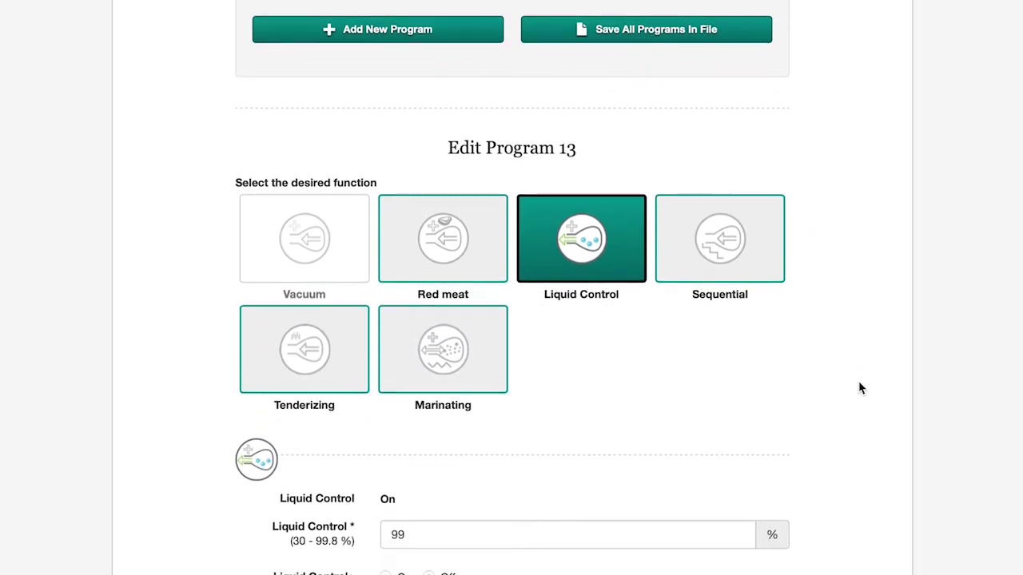
{"action": "scroll", "coordinate": [861, 387], "scroll_direction": "down", "scroll_amount": 4}
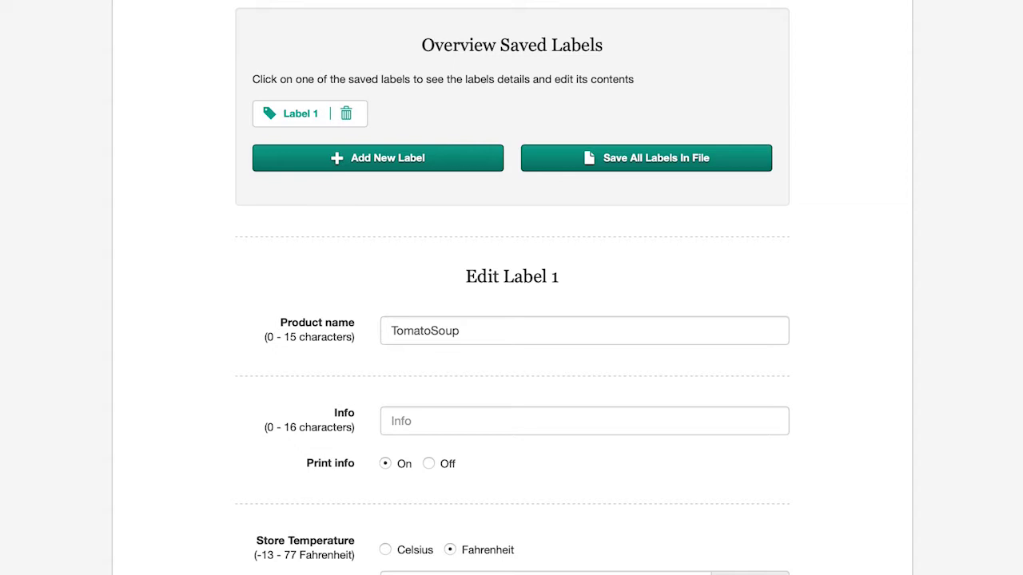
Add another new label with the product name MarinatedBeef, leaving the info text empty.
{"action": "left_click", "coordinate": [388, 166]}
{"action": "left_click", "coordinate": [388, 166]}
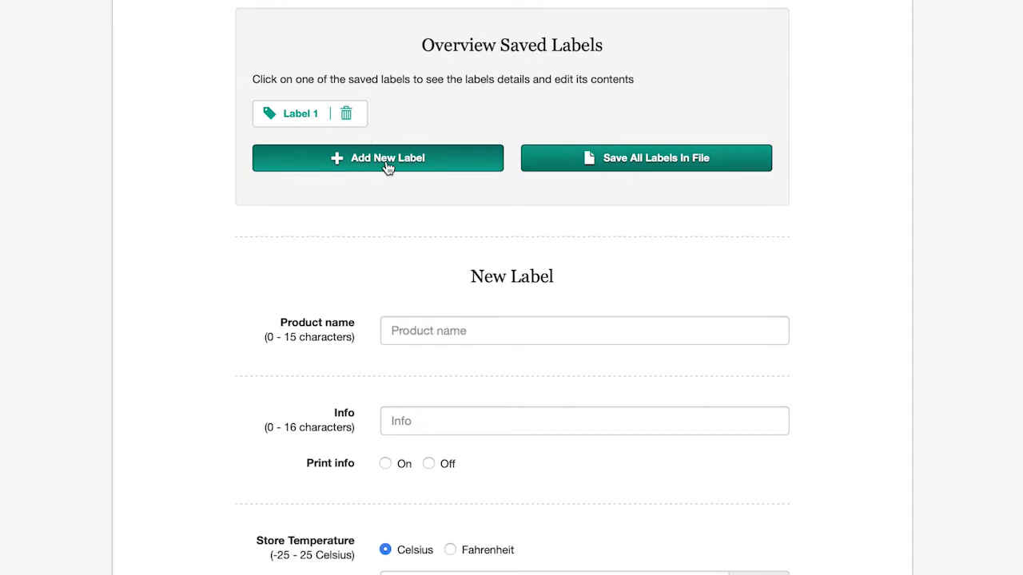
{"action": "scroll", "coordinate": [386, 167], "scroll_direction": "down", "scroll_amount": 4}
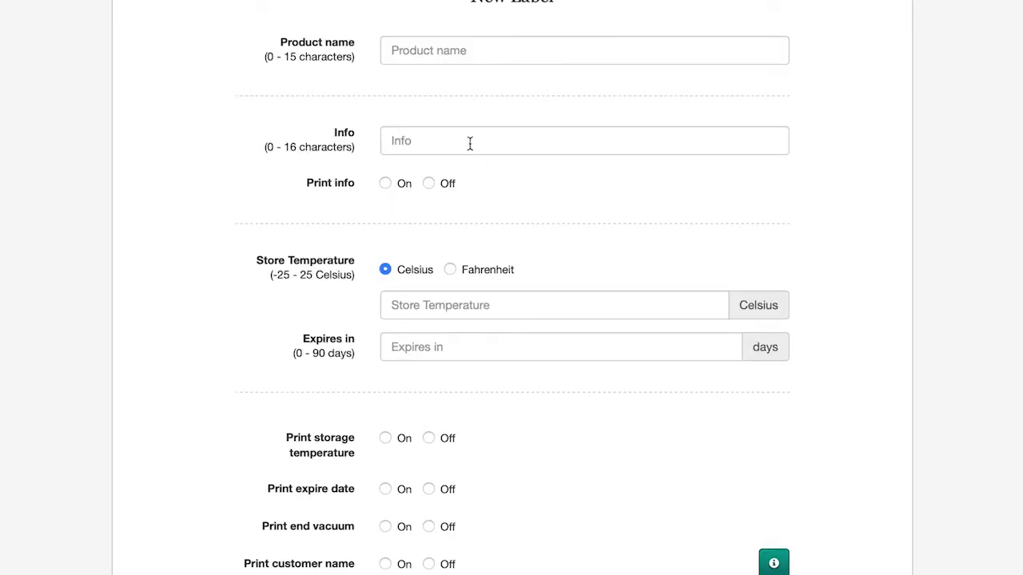
{"action": "left_click", "coordinate": [425, 51]}
{"action": "type", "text": "MarinatedBeef"}
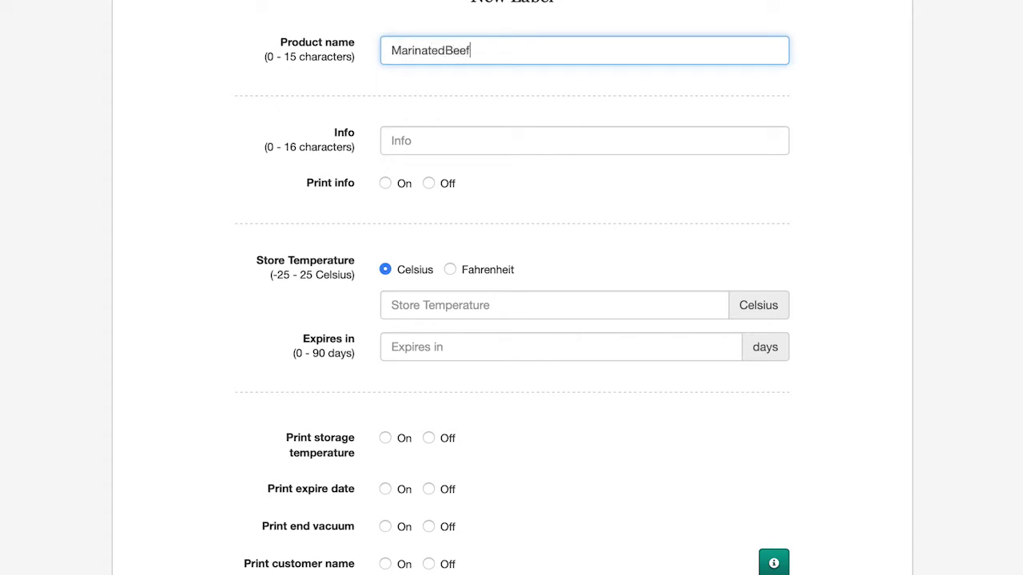
{"action": "left_click", "coordinate": [415, 140]}
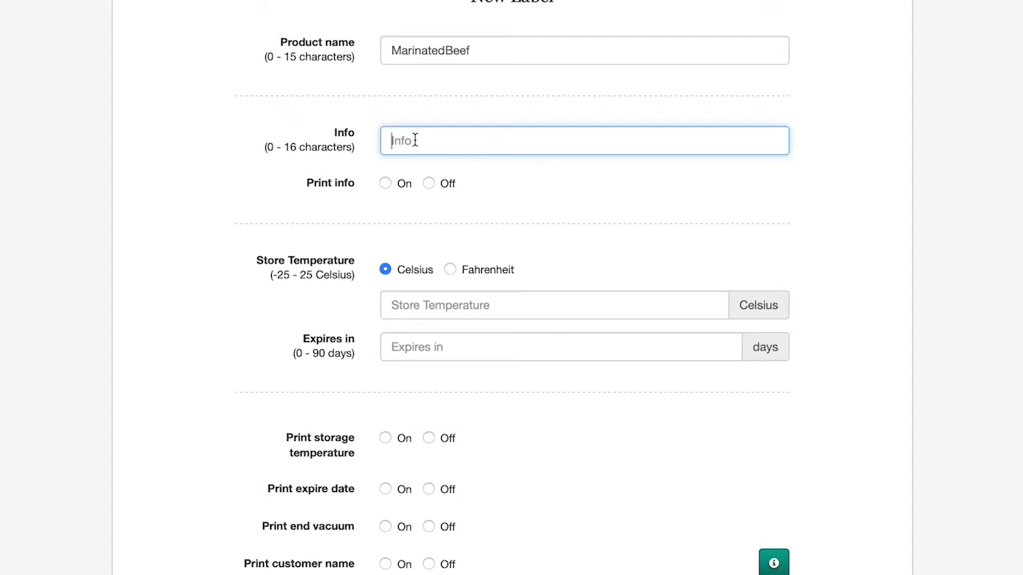
Set the MarinatedBeef label's store temperature to 36 Fahrenheit and its expiry to 10 days.
{"action": "left_click", "coordinate": [452, 270]}
{"action": "left_click", "coordinate": [430, 299]}
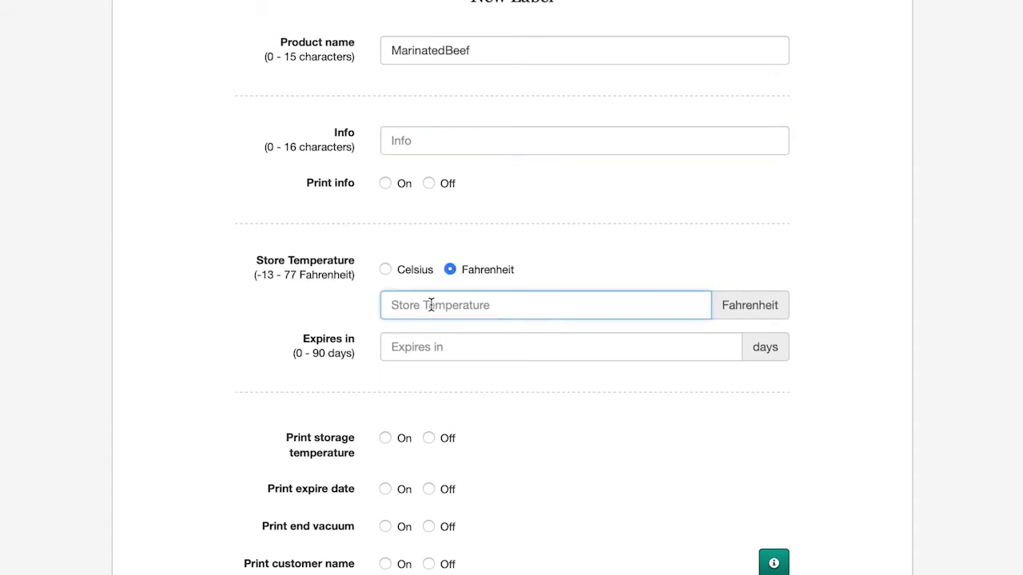
{"action": "type", "text": "36"}
{"action": "left_click", "coordinate": [436, 349]}
{"action": "type", "text": "10"}
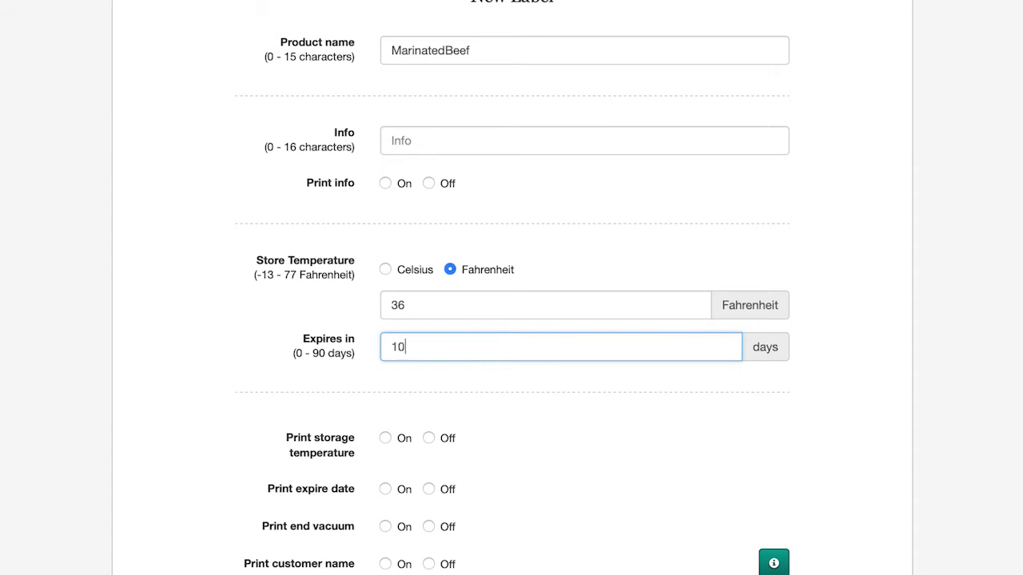
Turn on printing of storage temperature, expire date, end vacuum and customer name for MarinatedBeef, and open its label number choice.
{"action": "scroll", "coordinate": [521, 391], "scroll_direction": "down", "scroll_amount": 2}
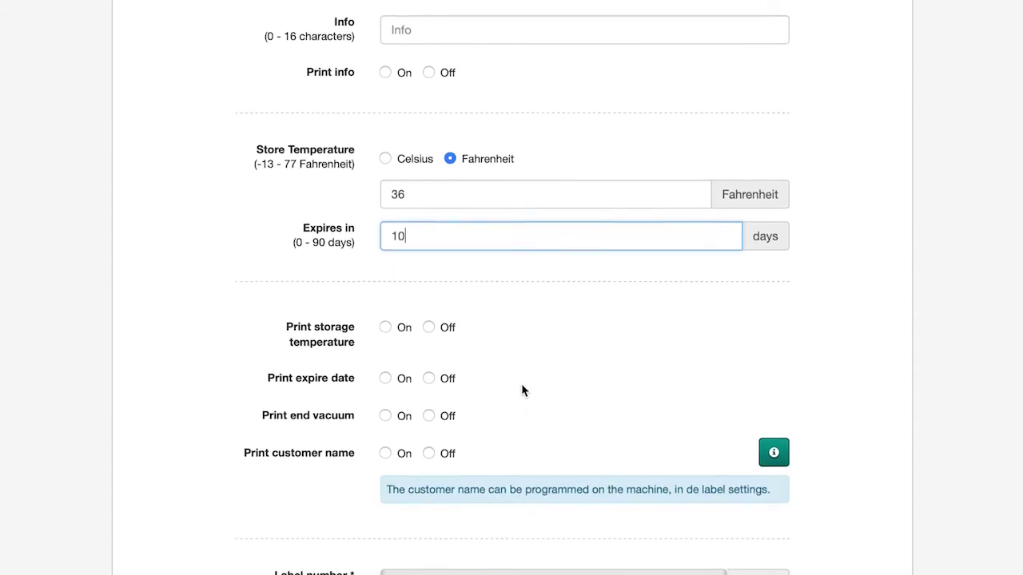
{"action": "left_click", "coordinate": [385, 329]}
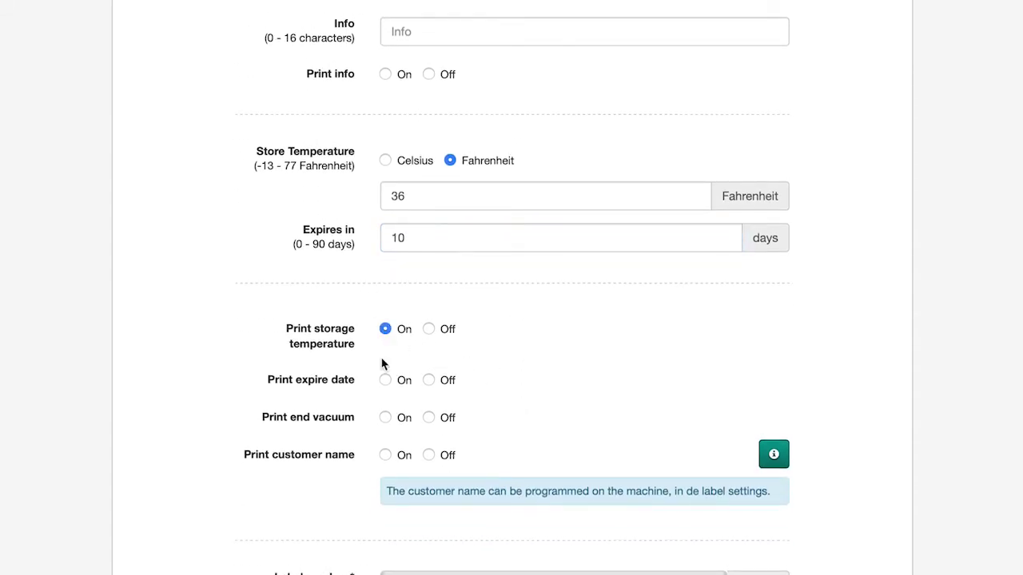
{"action": "left_click", "coordinate": [385, 380]}
{"action": "left_click", "coordinate": [386, 419]}
{"action": "left_click", "coordinate": [384, 456]}
{"action": "left_click", "coordinate": [714, 574]}
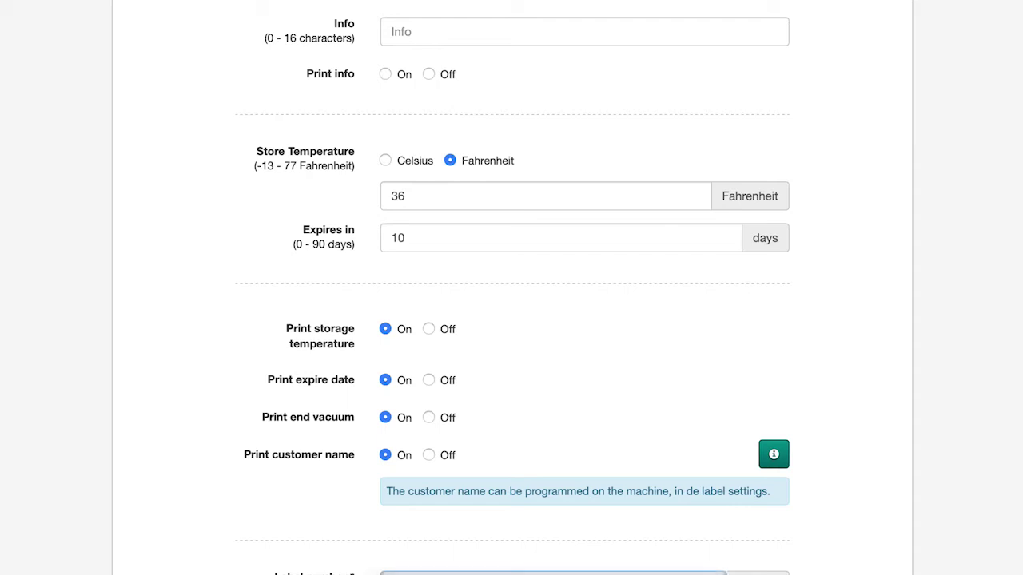